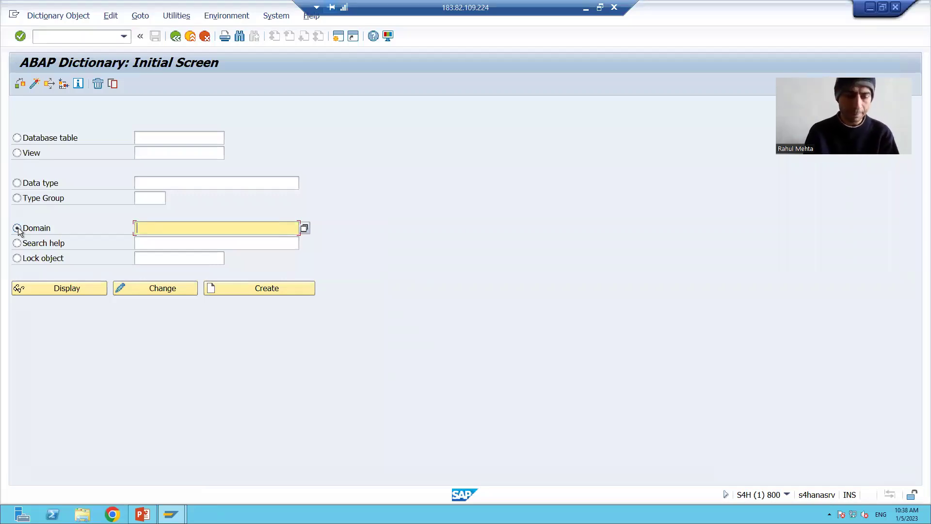
Step: Enter ZEID_27 as the domain name on the ABAP Dictionary initial screen
type("Z")
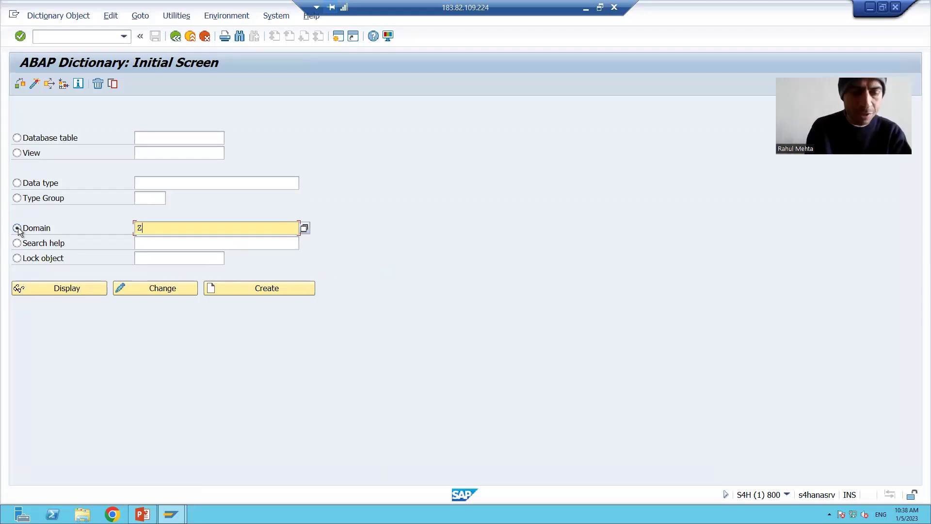
type("EID_27")
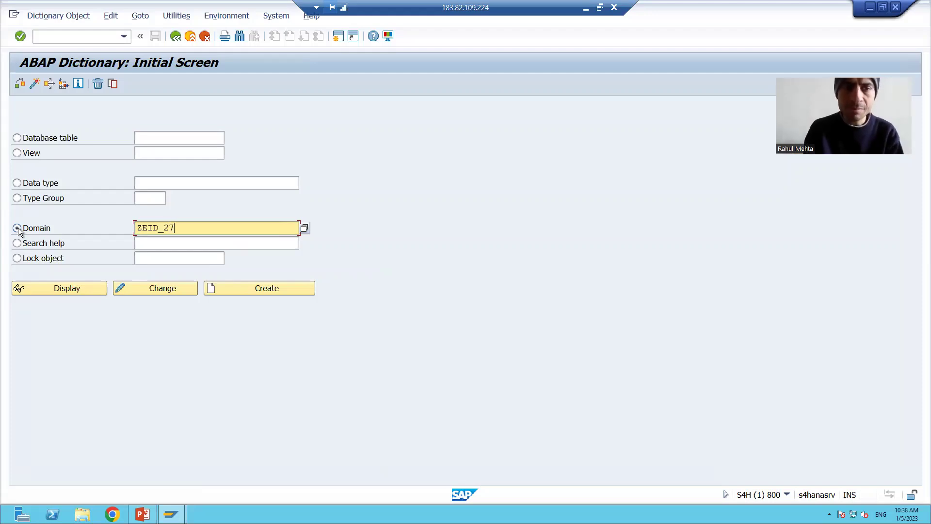
key("ctrl+a")
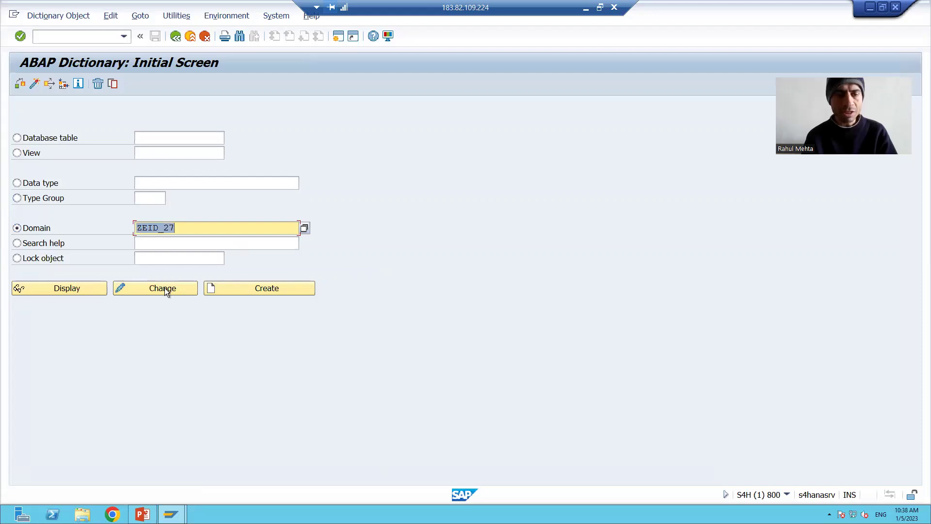
Step: Create domain ZEID_27 with the short description 'Employee Id'
left_click(219, 291)
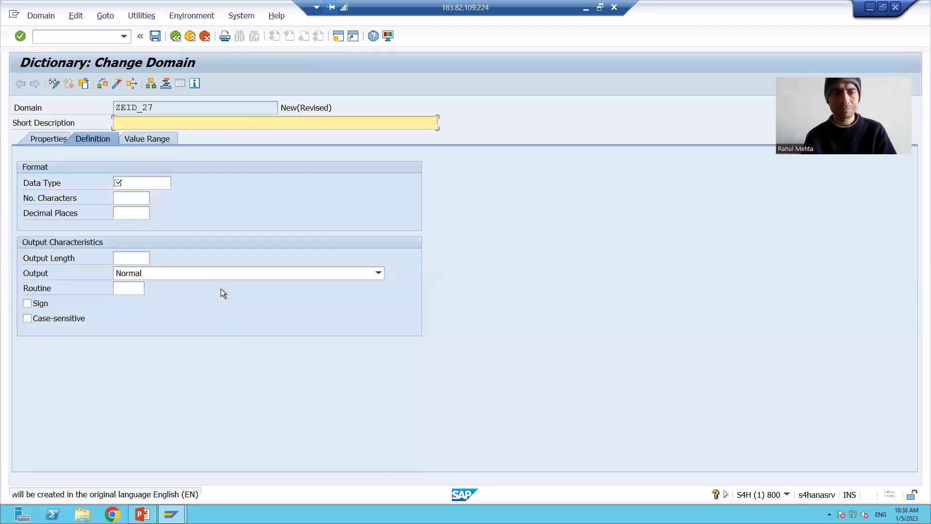
left_click(122, 109)
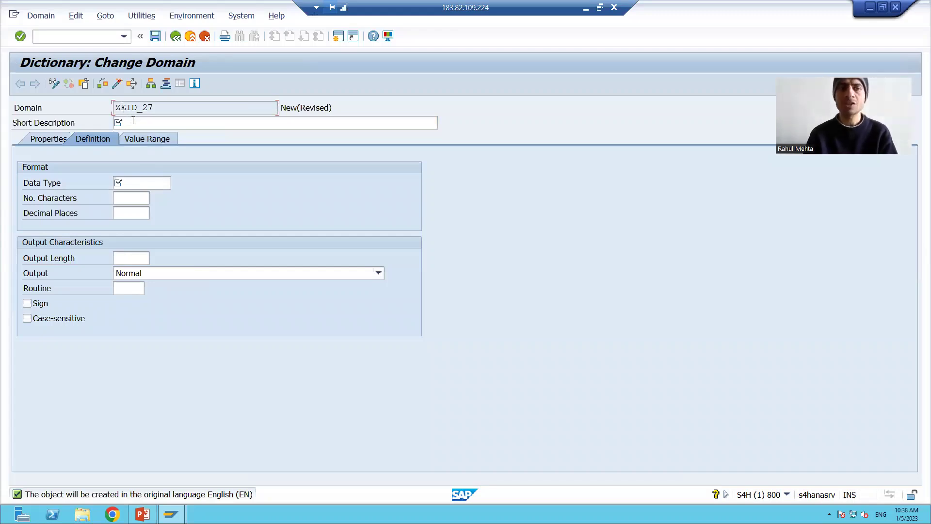
left_click(132, 121)
type("E")
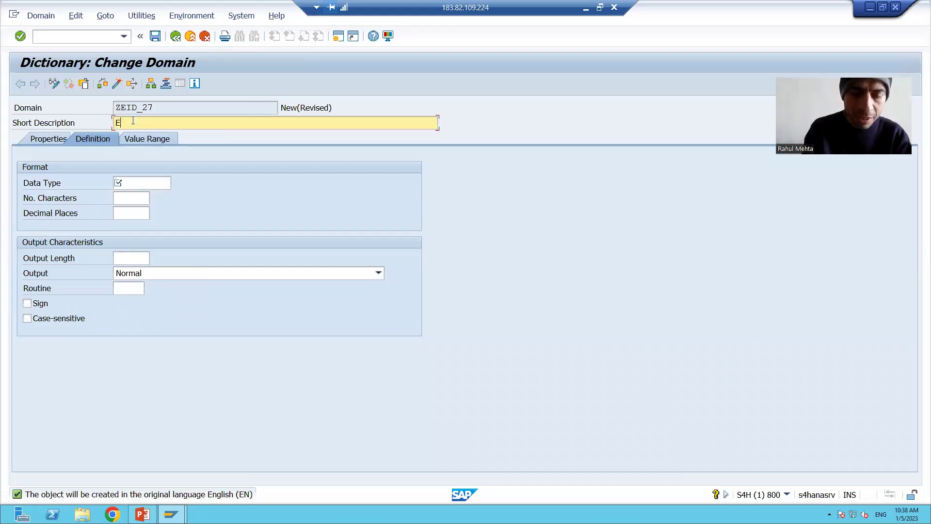
type("mployee Id")
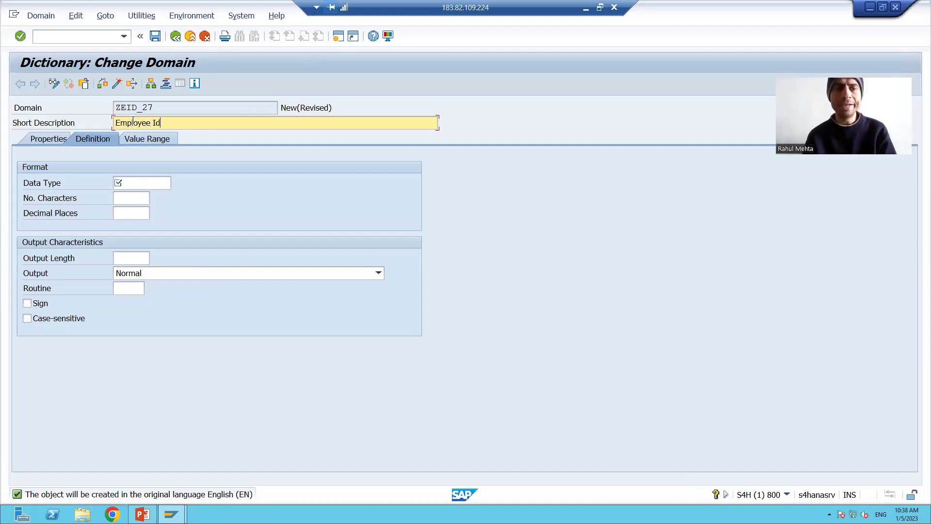
Step: Set the data type to NUMC with 10 characters and confirm the output length
left_click(134, 184)
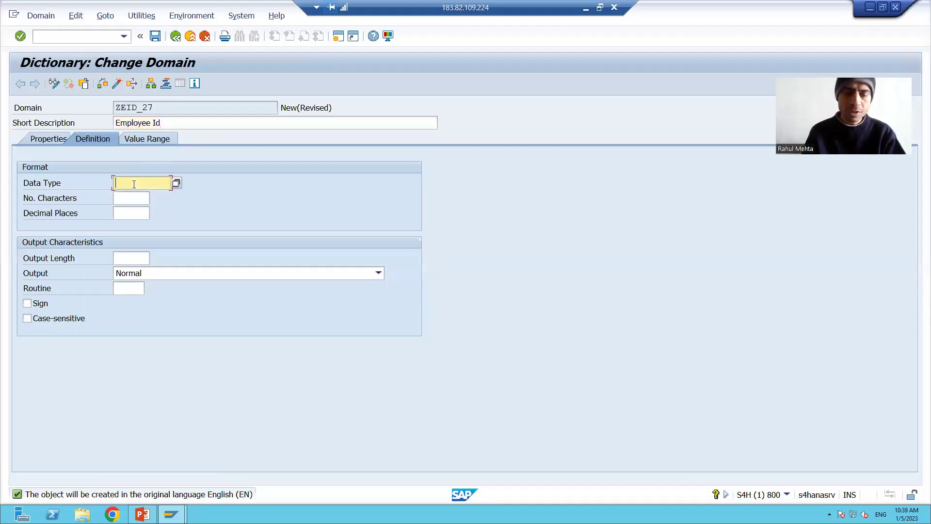
left_click(176, 187)
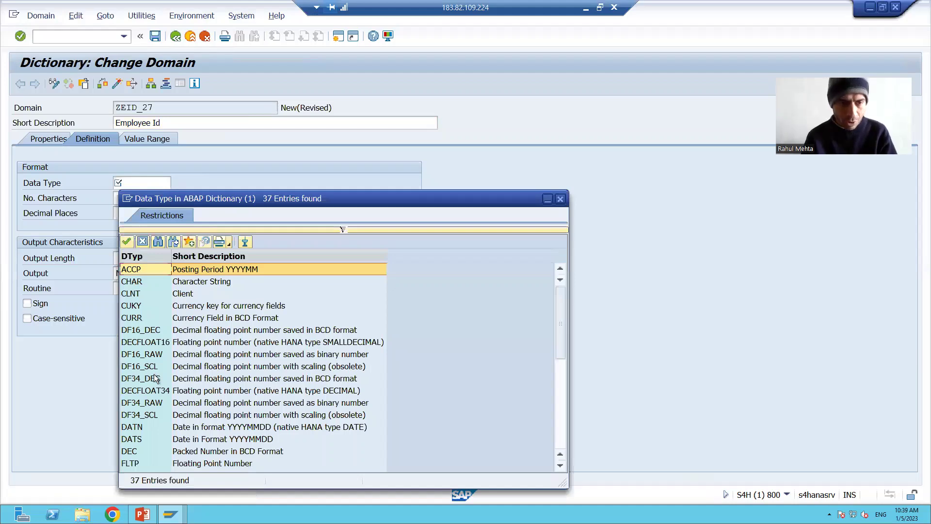
scroll(156, 417, "down", 5)
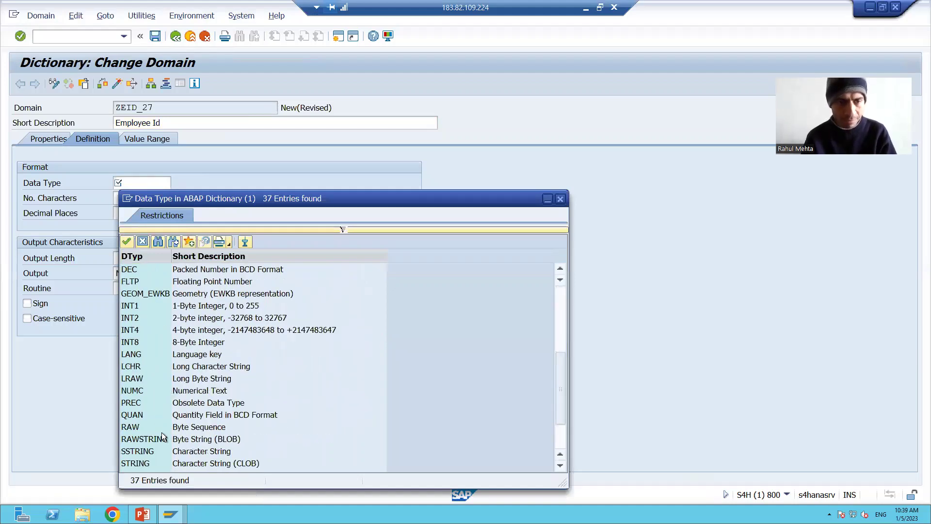
scroll(163, 437, "down", 2)
scroll(150, 436, "up", 3)
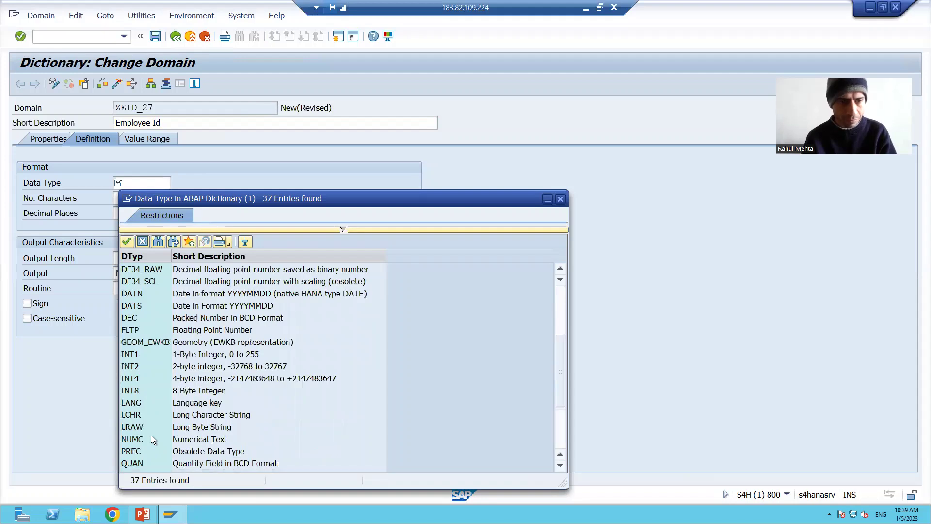
double_click(144, 438)
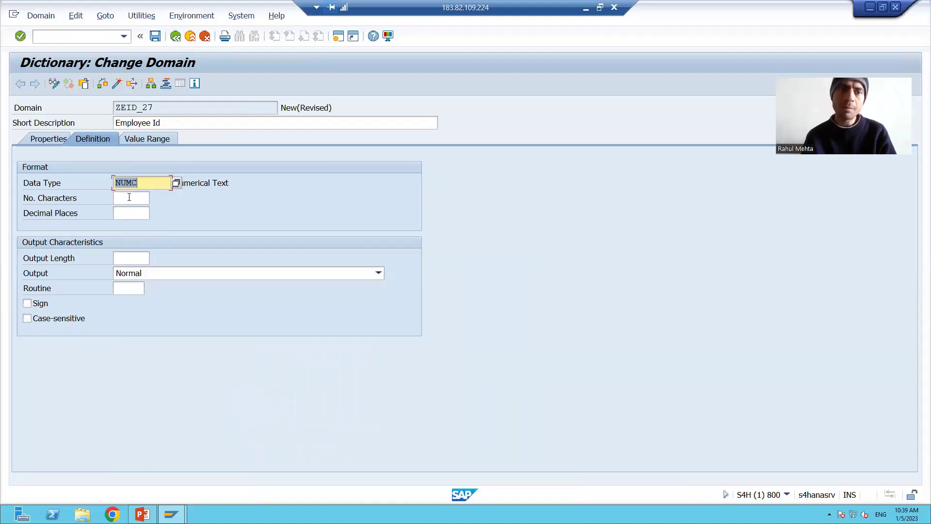
left_click(130, 197)
type("10")
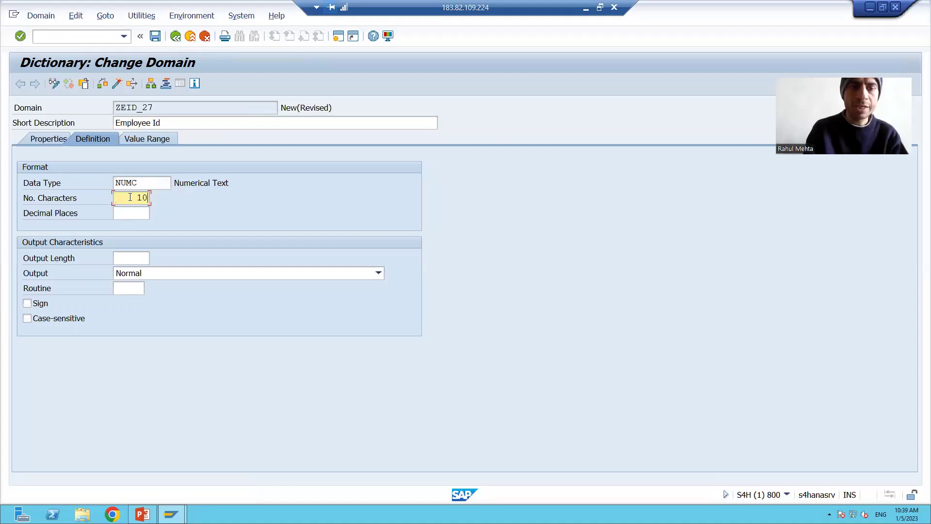
key("Return")
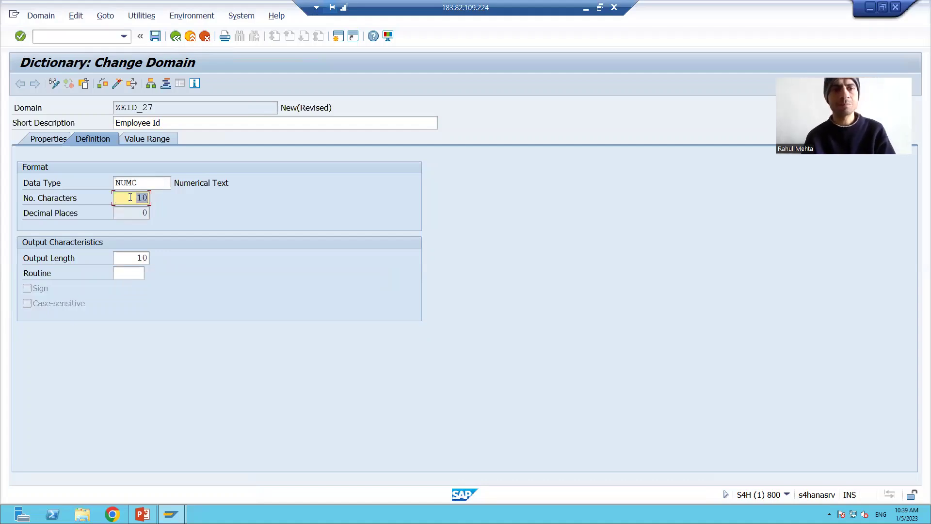
Step: Save the domain and pick package ZPKG_7 by searching with the pattern Z*pkg*7*
left_click(156, 36)
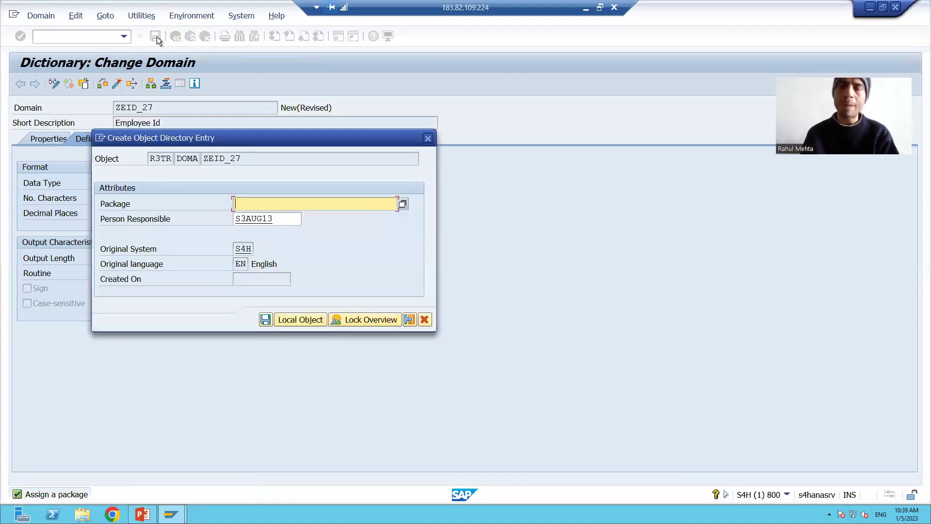
key("BackSpace")
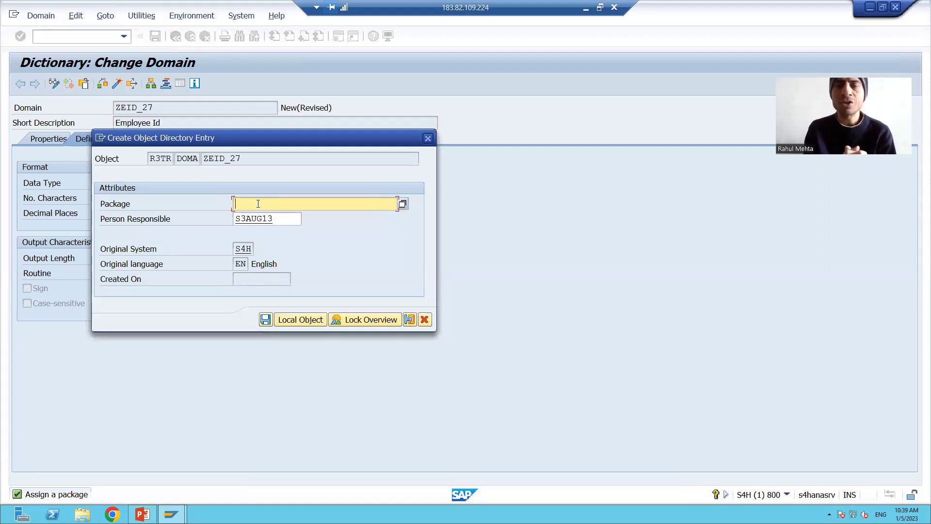
type("Z")
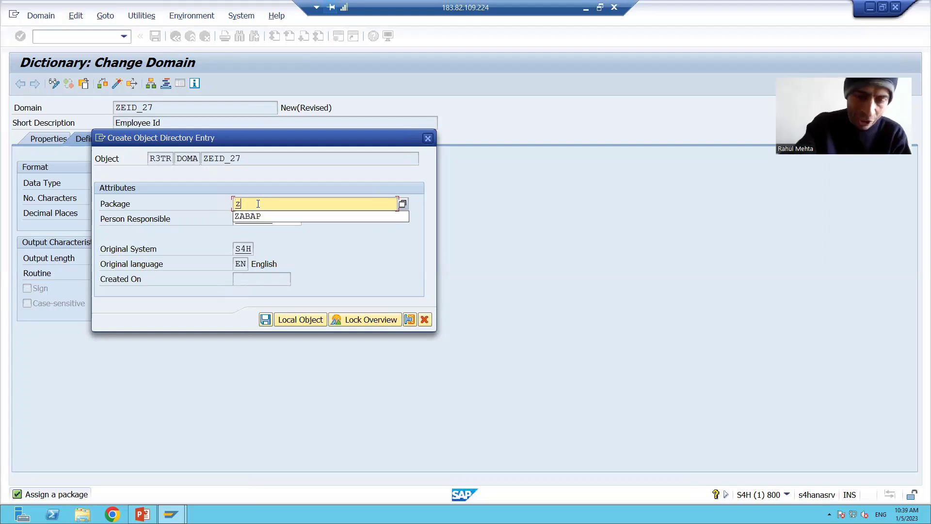
type("*p")
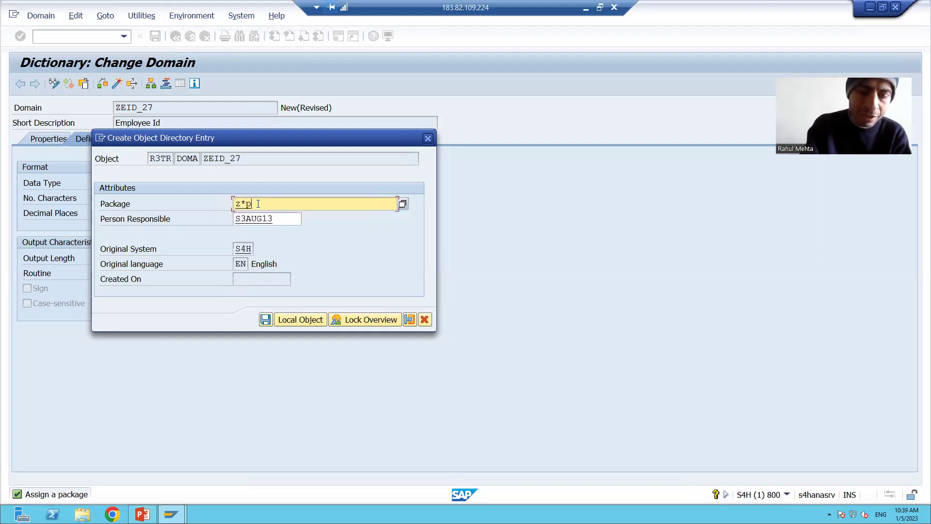
type("kg*7")
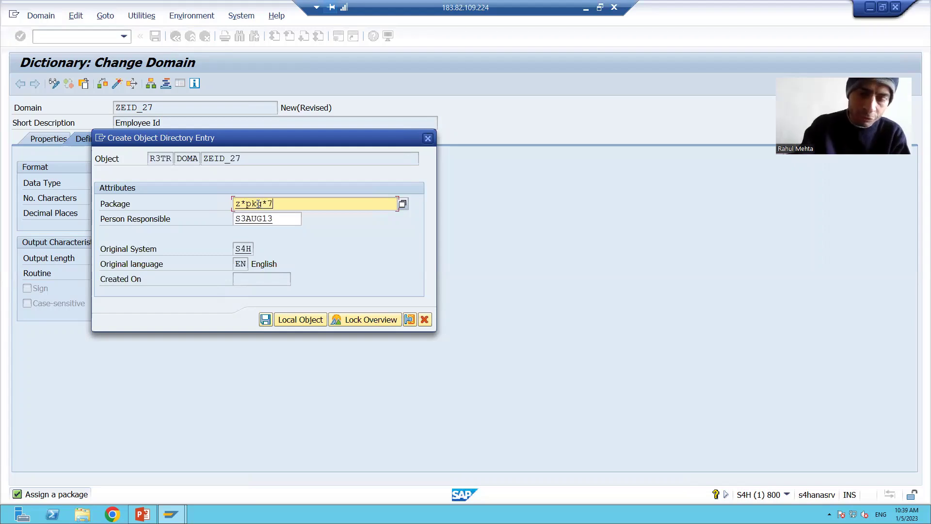
type("*")
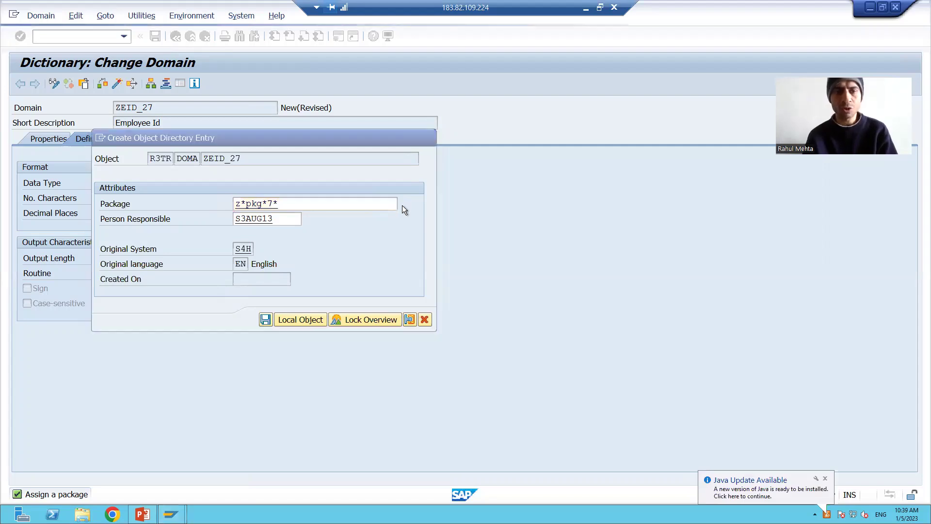
key("Return")
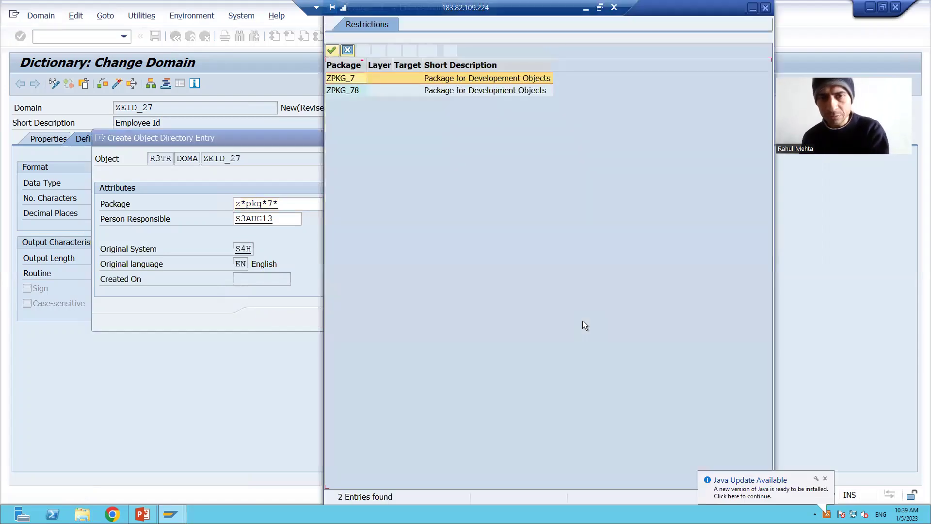
double_click(351, 78)
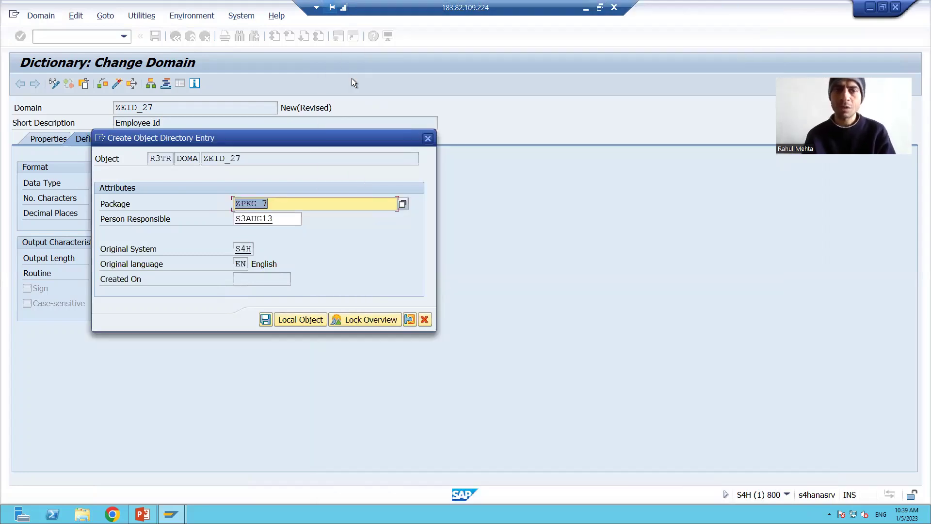
Step: Save ZEID_27 in ZPKG_7 under the proposed workbench request, then check and activate it
left_click(266, 318)
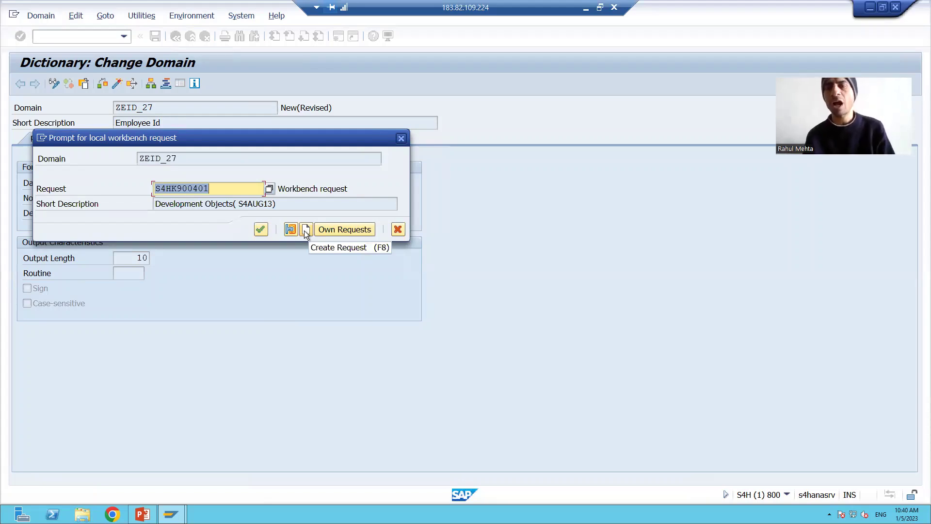
left_click(260, 230)
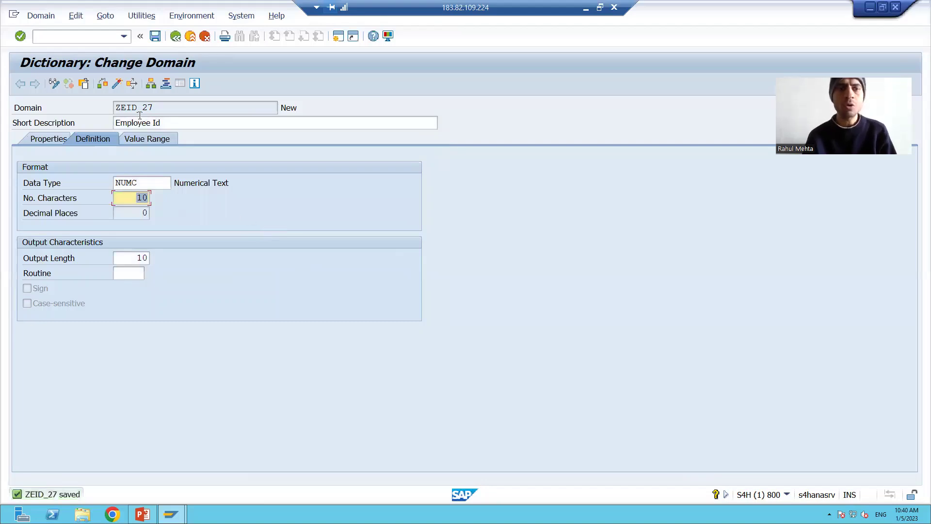
left_click(102, 83)
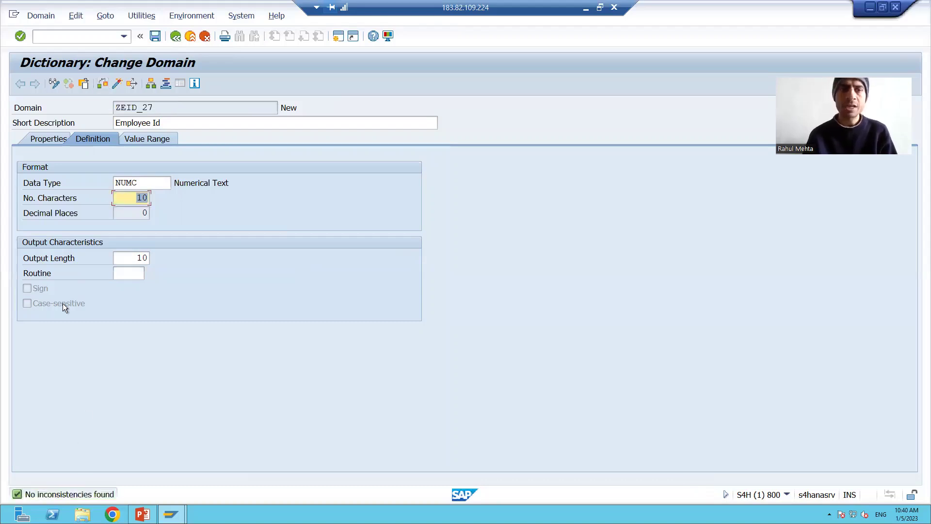
left_click(117, 83)
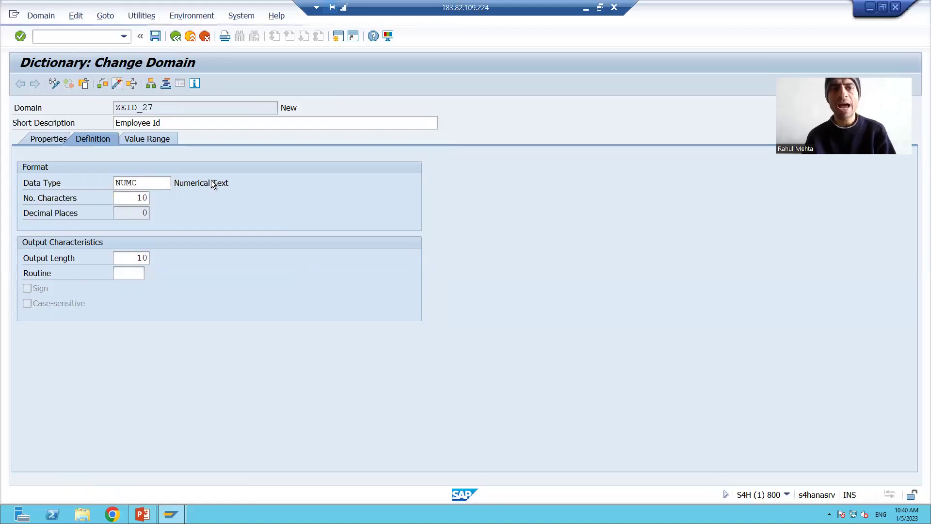
Step: Copy the name ZEID_27 into a new Notepad note, then return to the Dictionary initial screen
left_click_drag(158, 108, 116, 109)
key("ctrl+c")
left_click(319, 290)
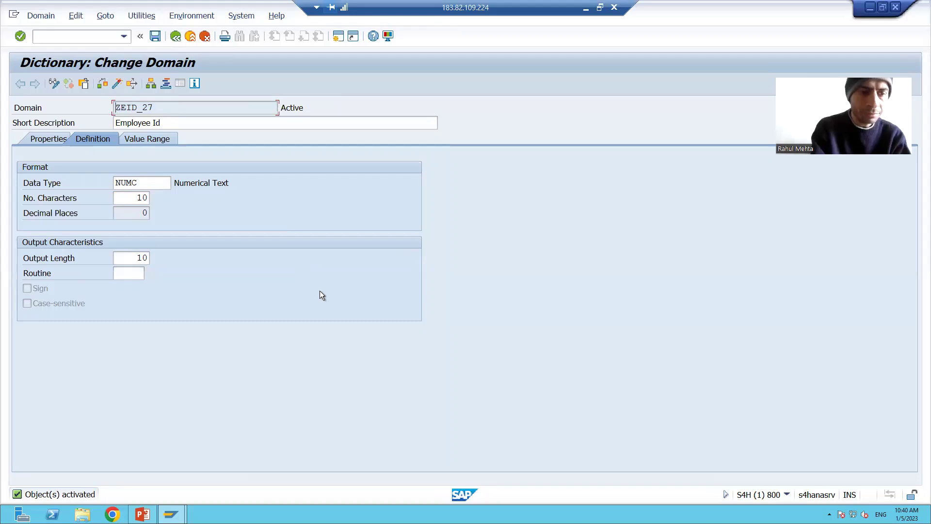
key("super+r")
key("Return")
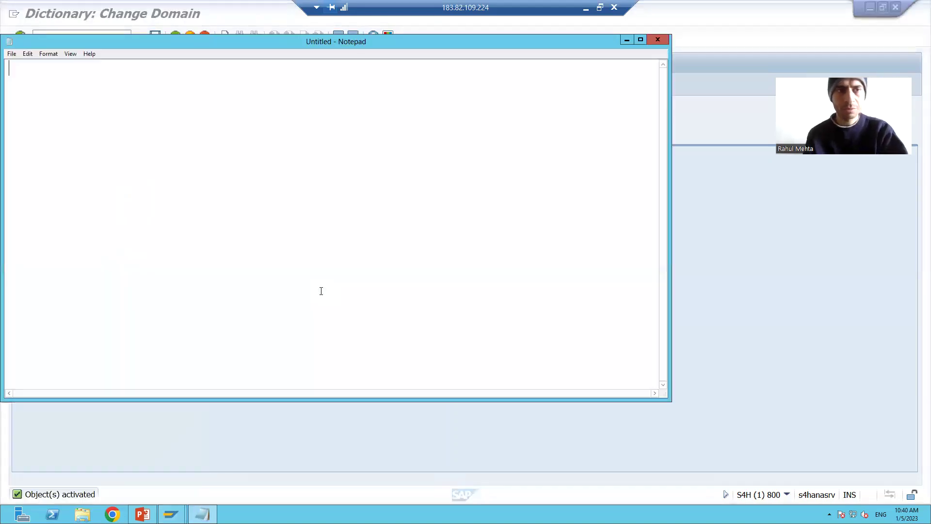
key("ctrl+v")
left_click(626, 40)
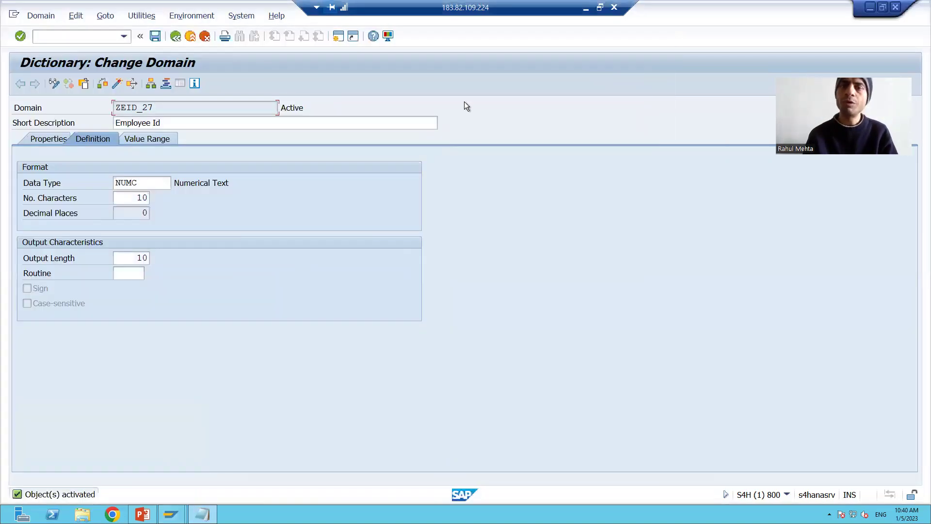
left_click(175, 37)
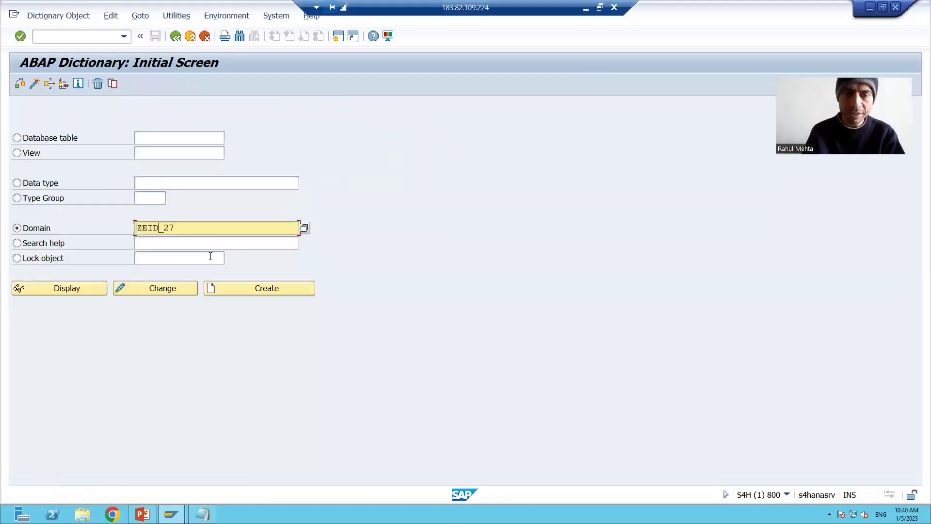
Step: Create domain ZENAME_27 with the short description 'Employee Name'
key("BackSpace")
key("BackSpace")
type("NAM")
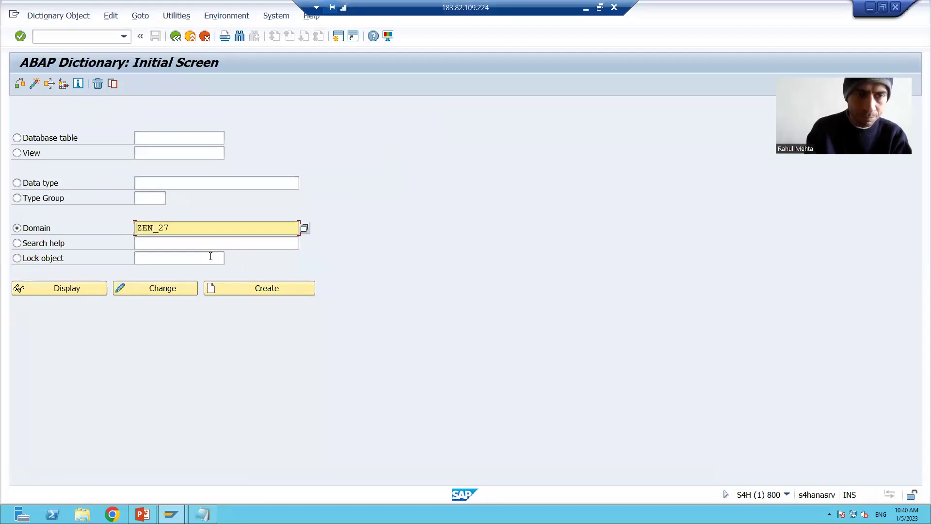
type("E")
left_click(235, 293)
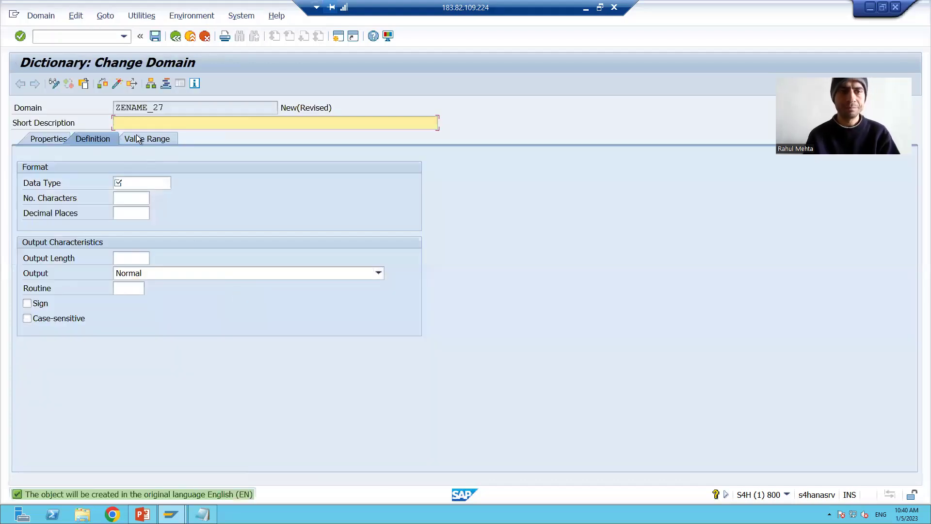
type("Em")
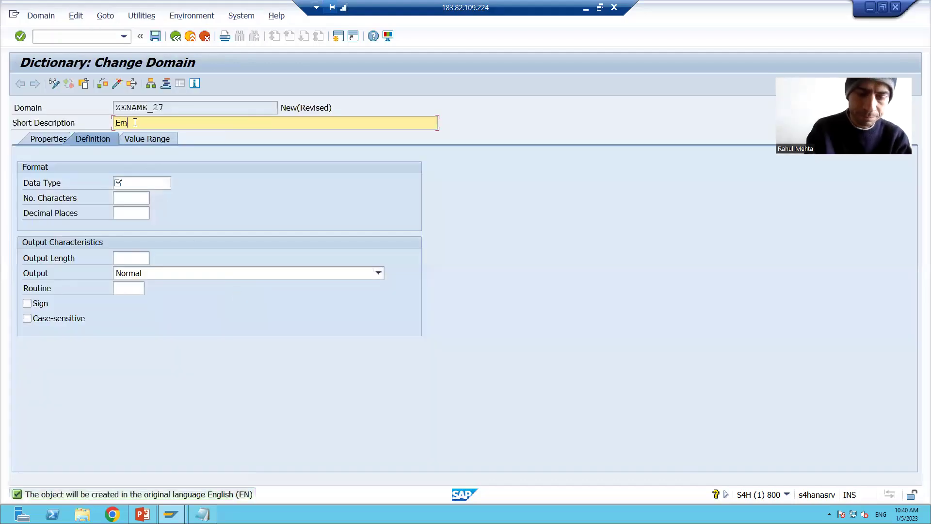
type("ployee Name")
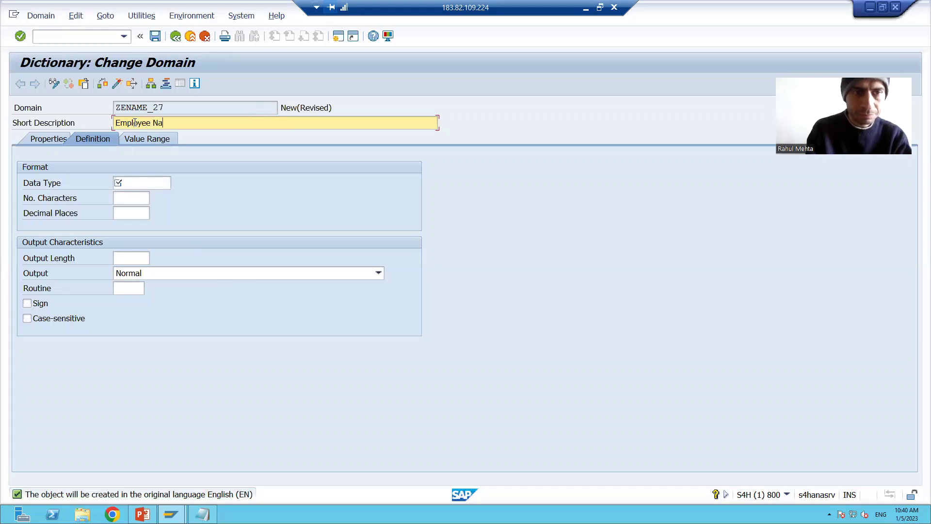
Step: Set the data type to CHAR with 40 characters and save the domain
left_click(135, 180)
left_click(176, 182)
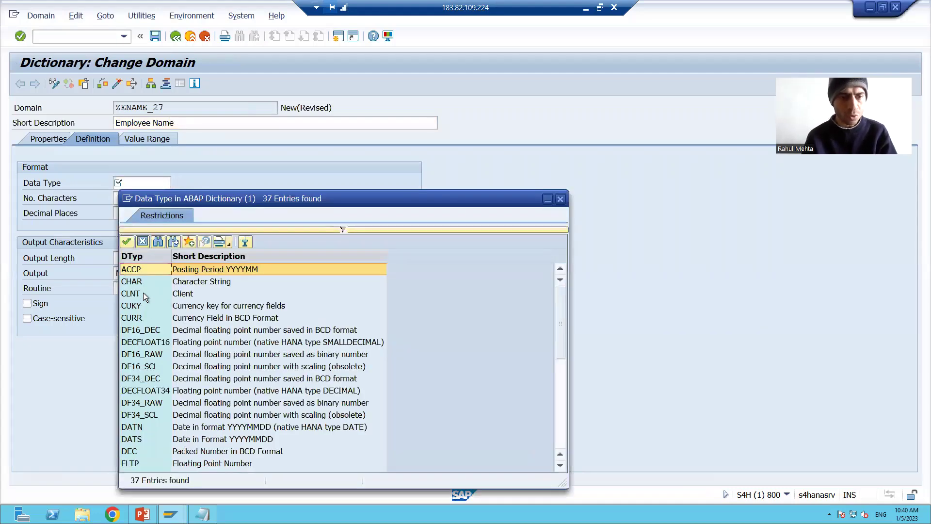
double_click(144, 284)
left_click(125, 203)
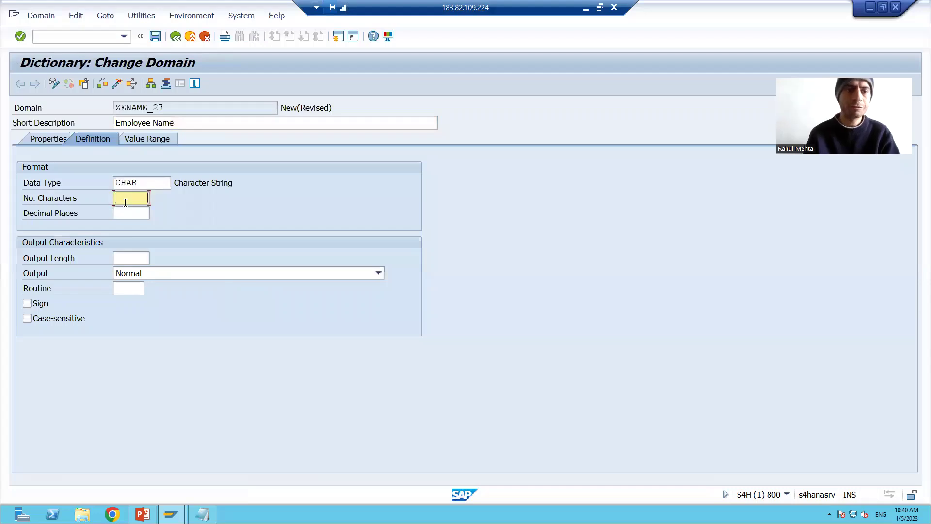
key("Return")
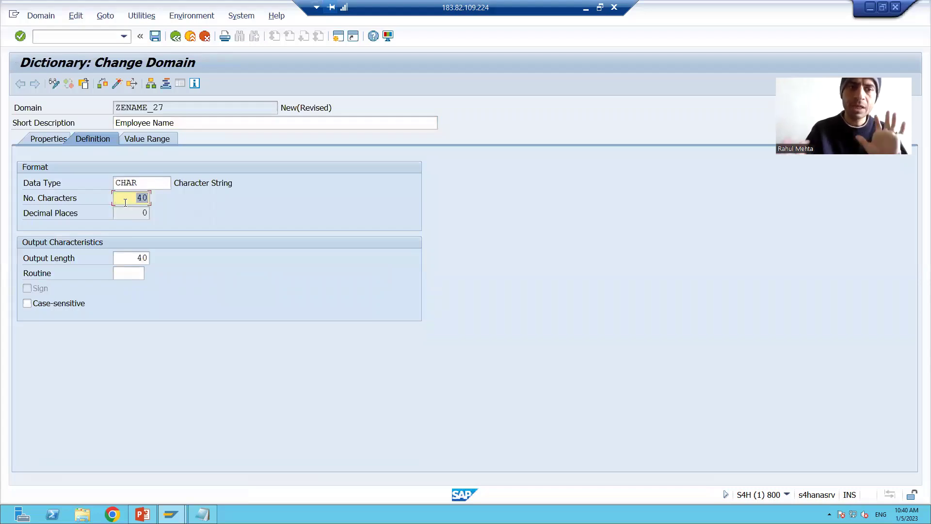
left_click(155, 36)
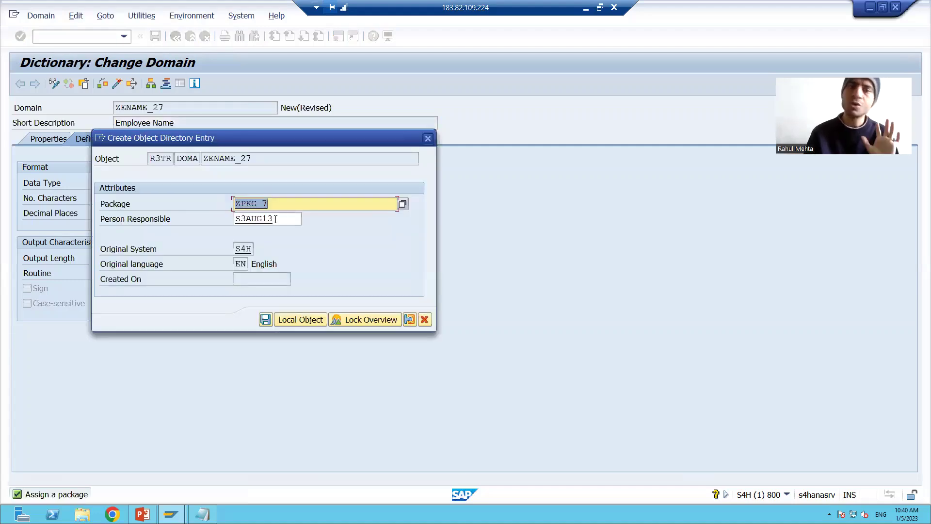
Step: Save ZENAME_27 in package ZPKG_7 under the workbench request and check it
left_click(266, 321)
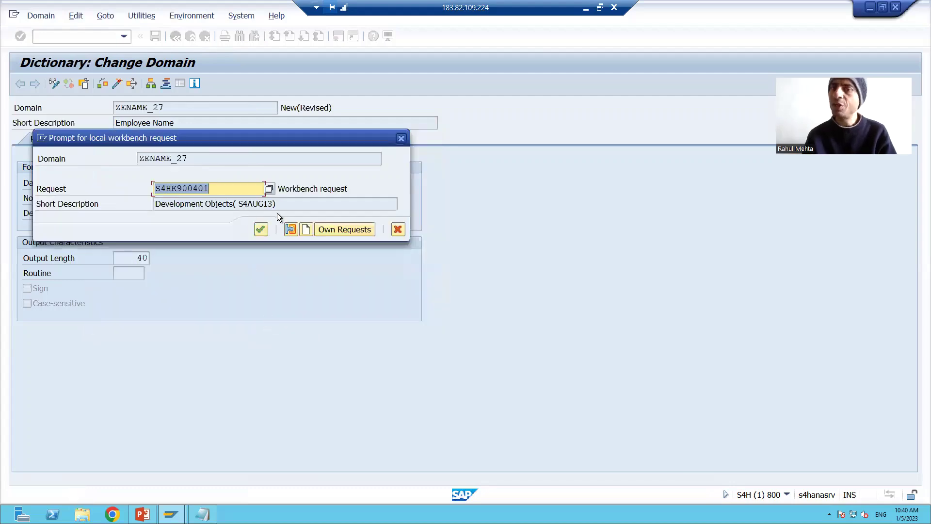
left_click(261, 229)
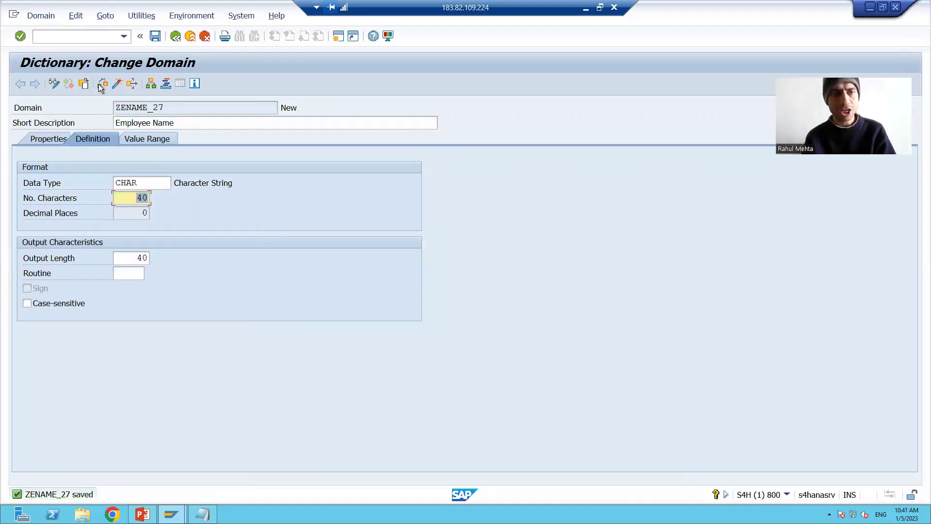
left_click(117, 83)
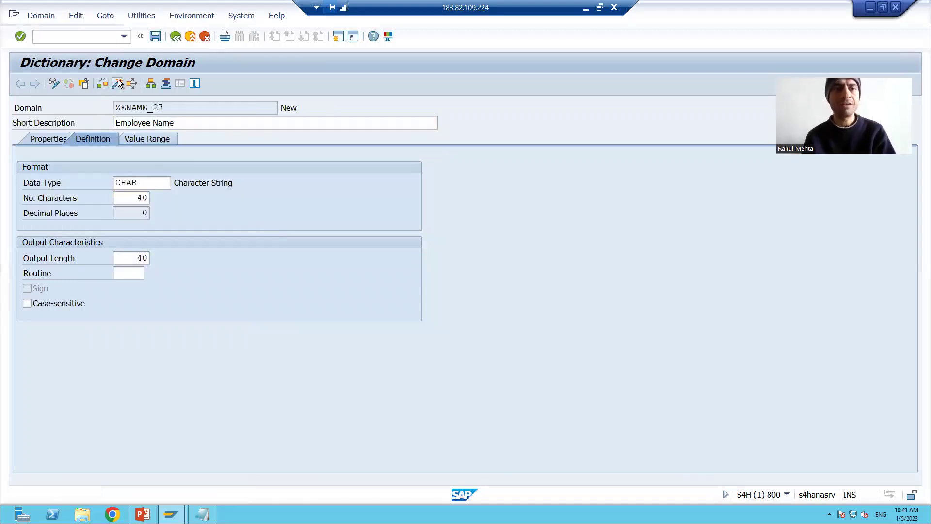
Step: Copy the name ZENAME_27 into the Notepad note below ZEID_27
left_click_drag(165, 108, 124, 123)
key("ctrl+c")
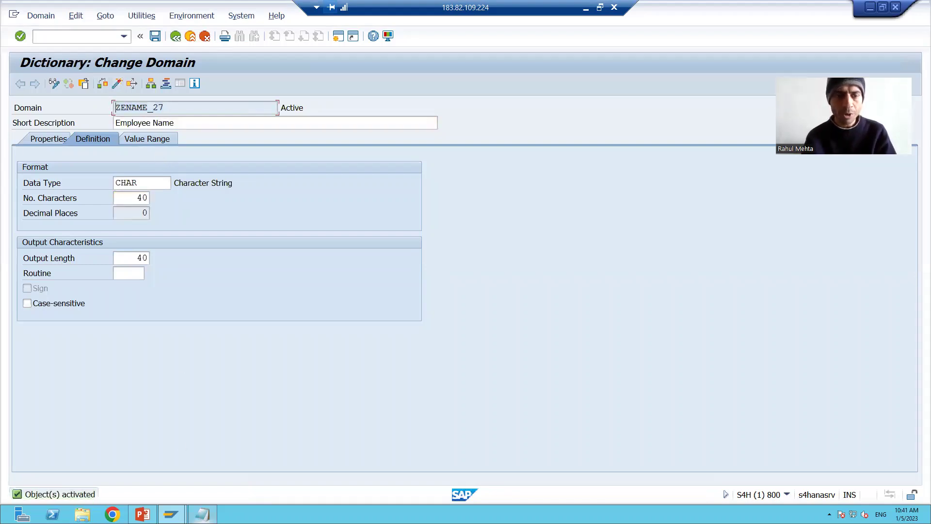
left_click(202, 514)
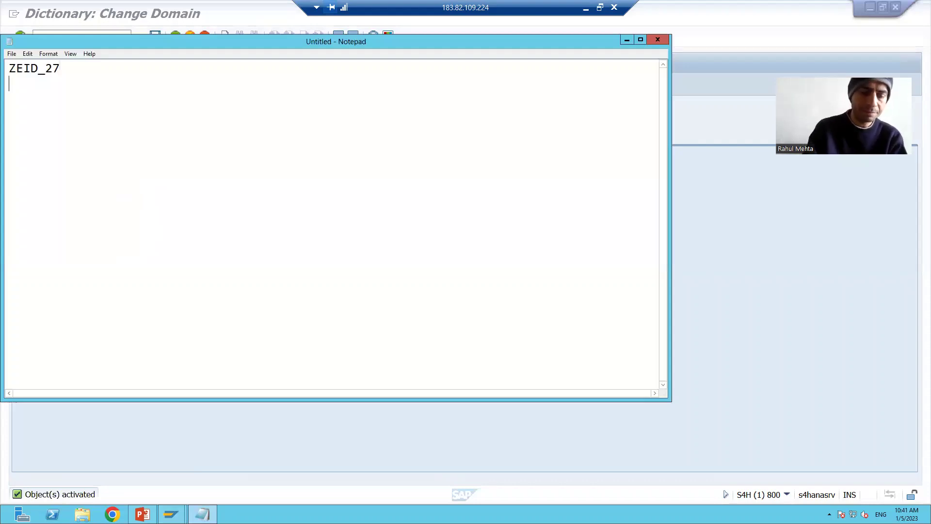
key("ctrl+v")
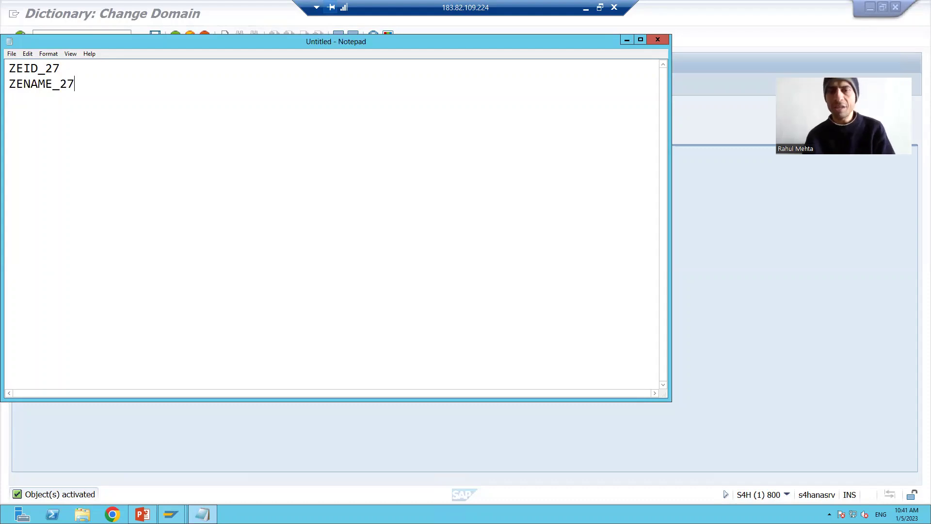
Step: Open SE80 with /ose80, list ZPKG_7's domains, then return to the SE11 initial screen
left_click(626, 40)
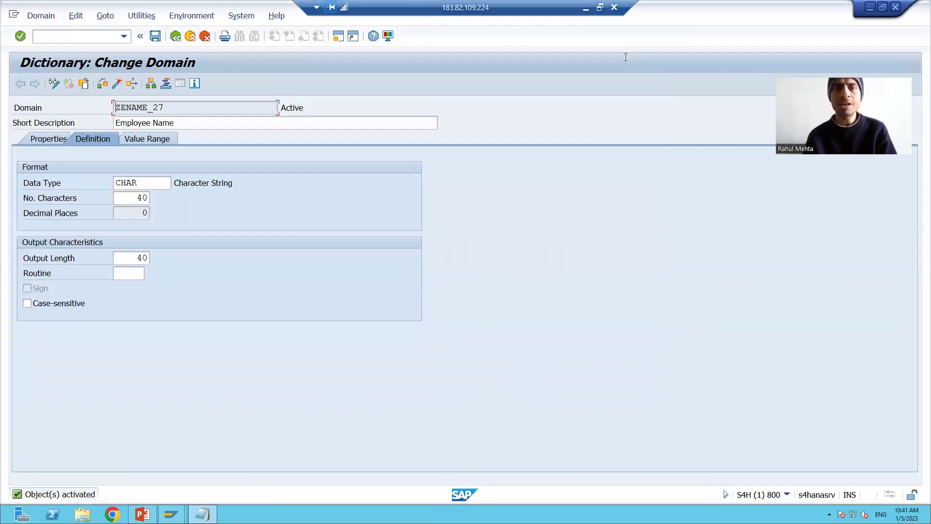
type("/ose80")
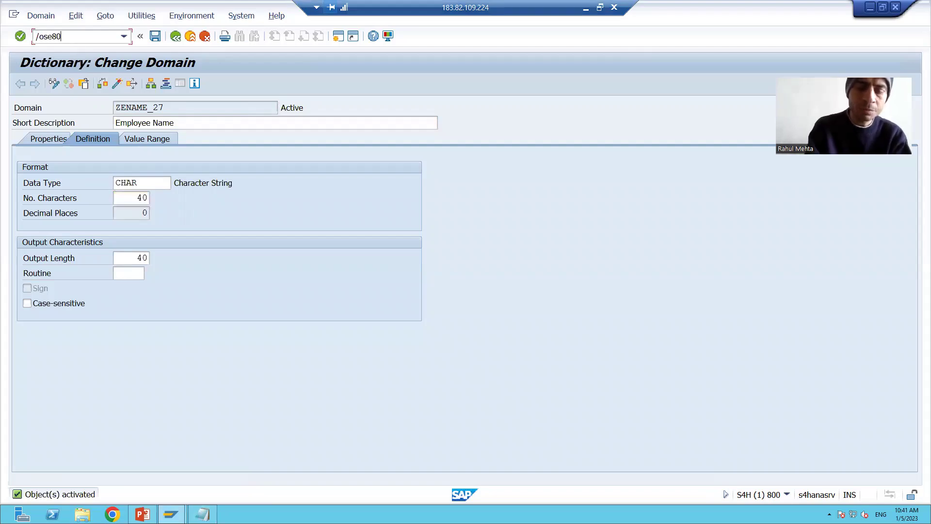
key("Return")
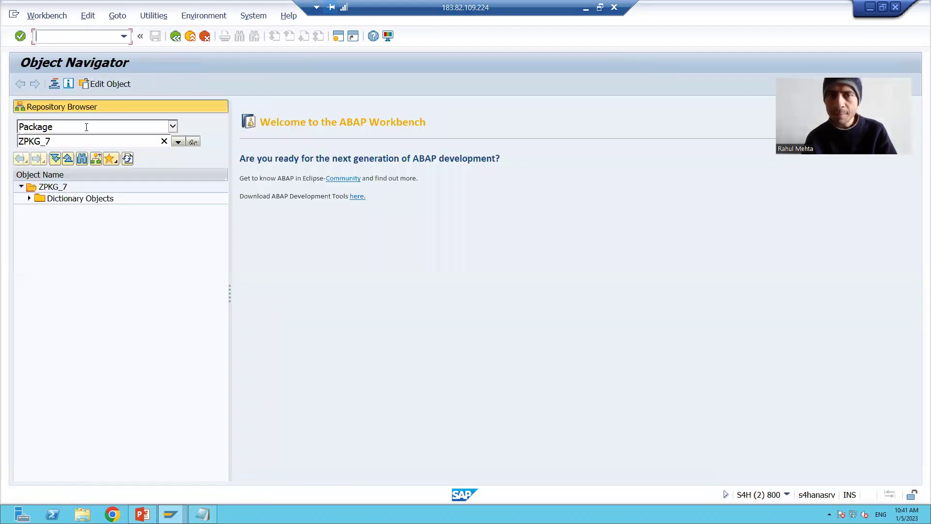
left_click(29, 199)
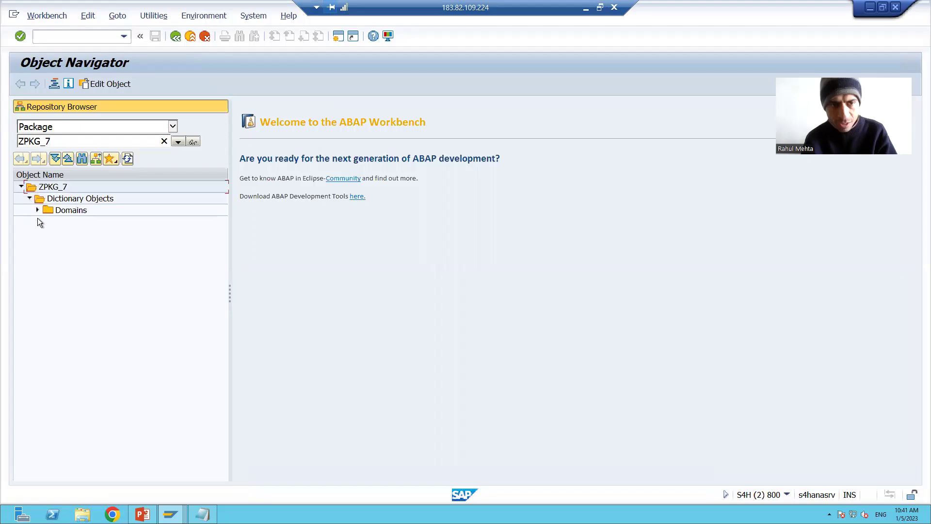
left_click(38, 210)
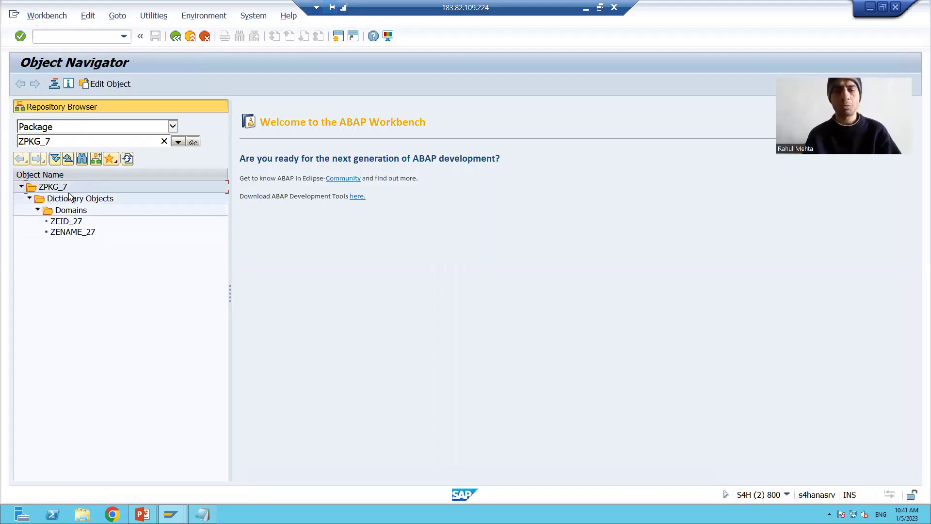
key("alt+Tab")
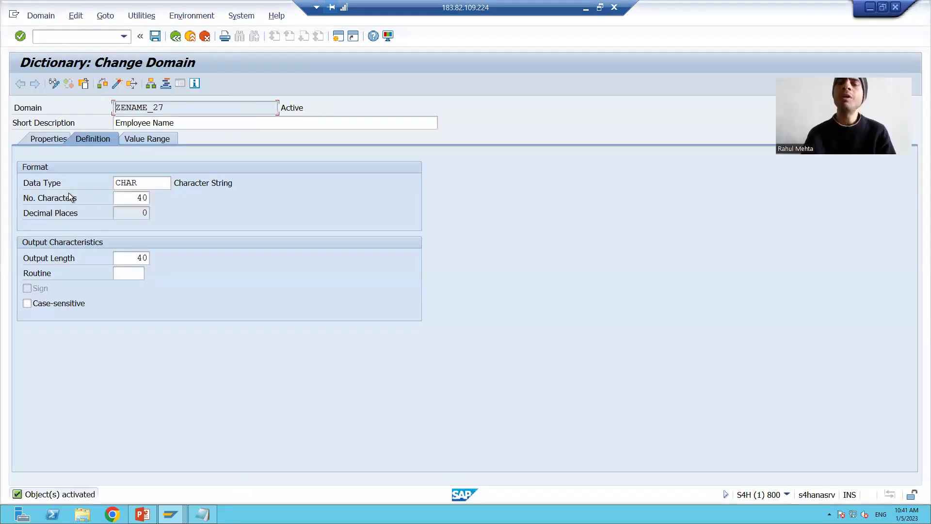
left_click(175, 38)
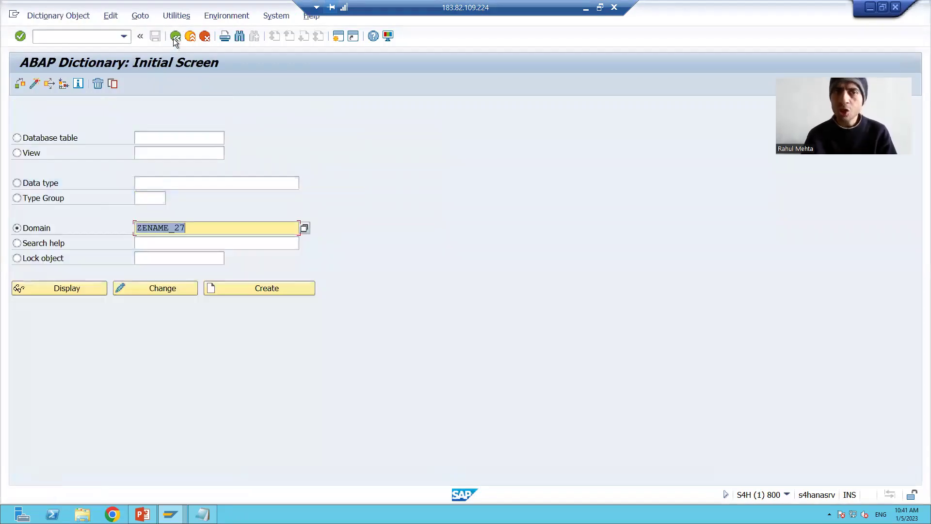